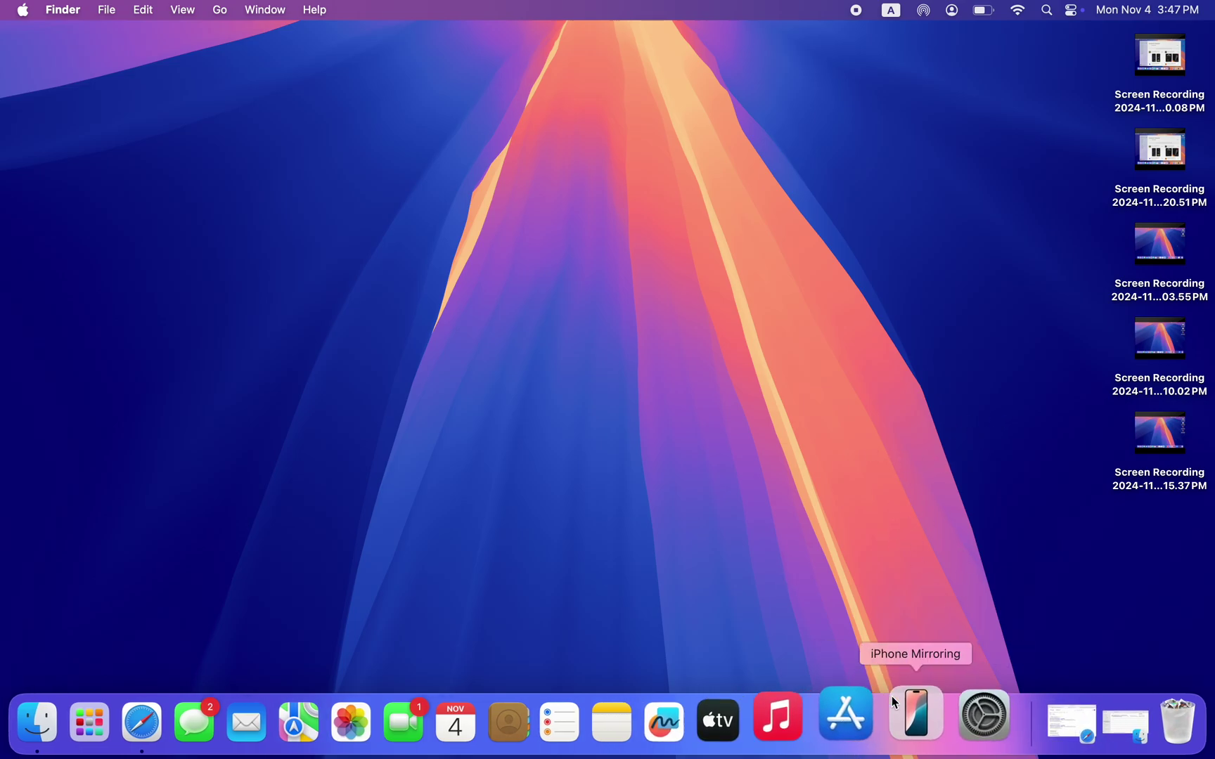
# Open the App Store from the Dock and start a search for 'bybit'
pyautogui.click(858, 714)
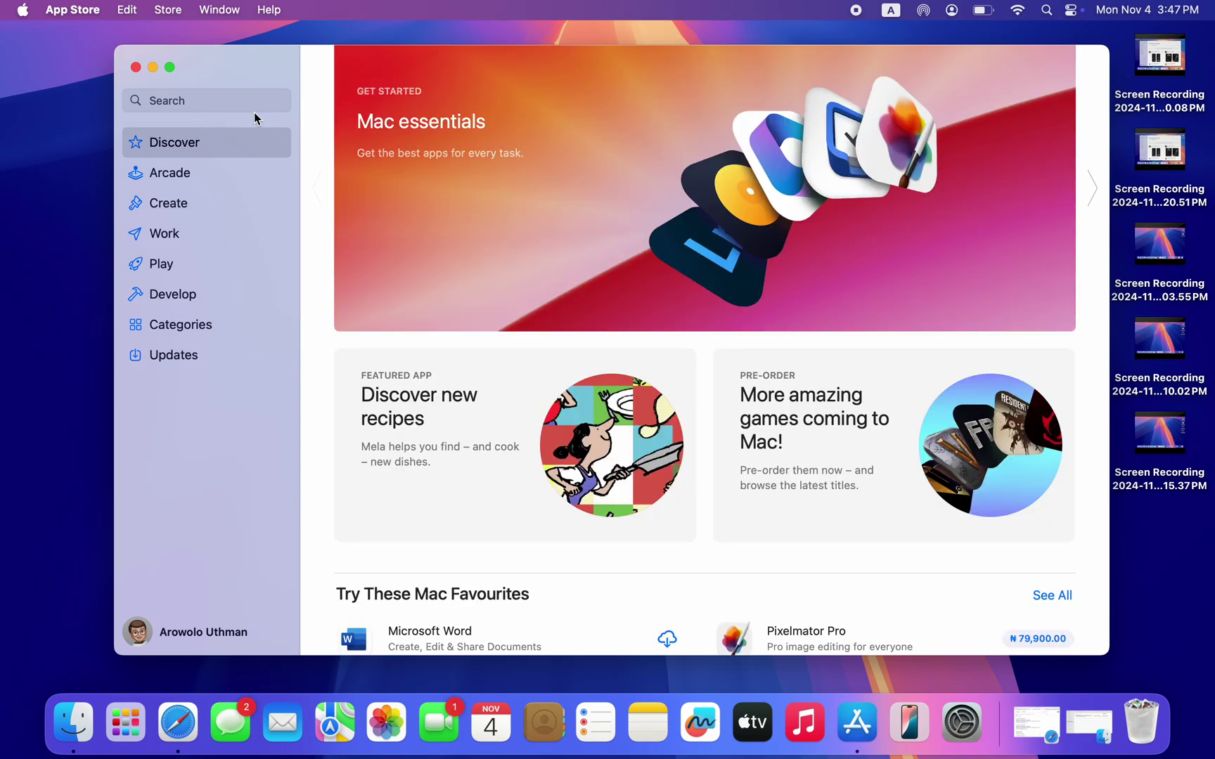
pyautogui.click(239, 102)
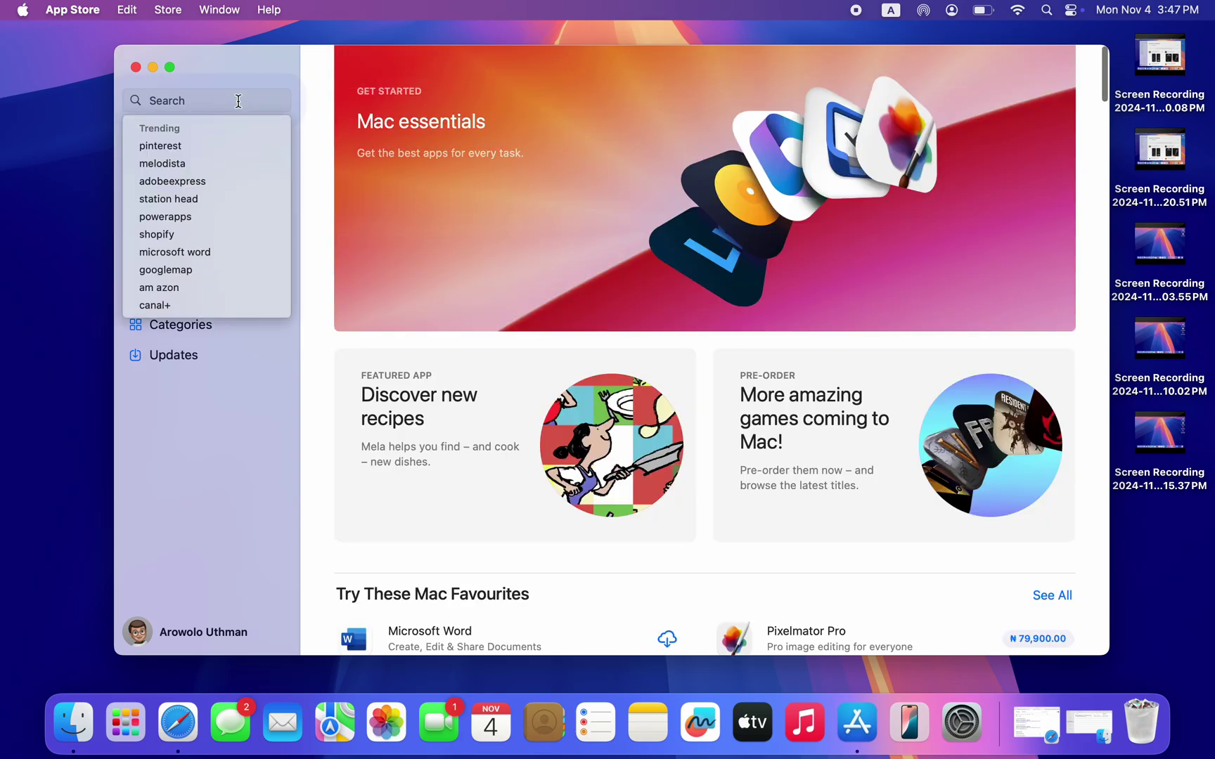
pyautogui.write('bybit')
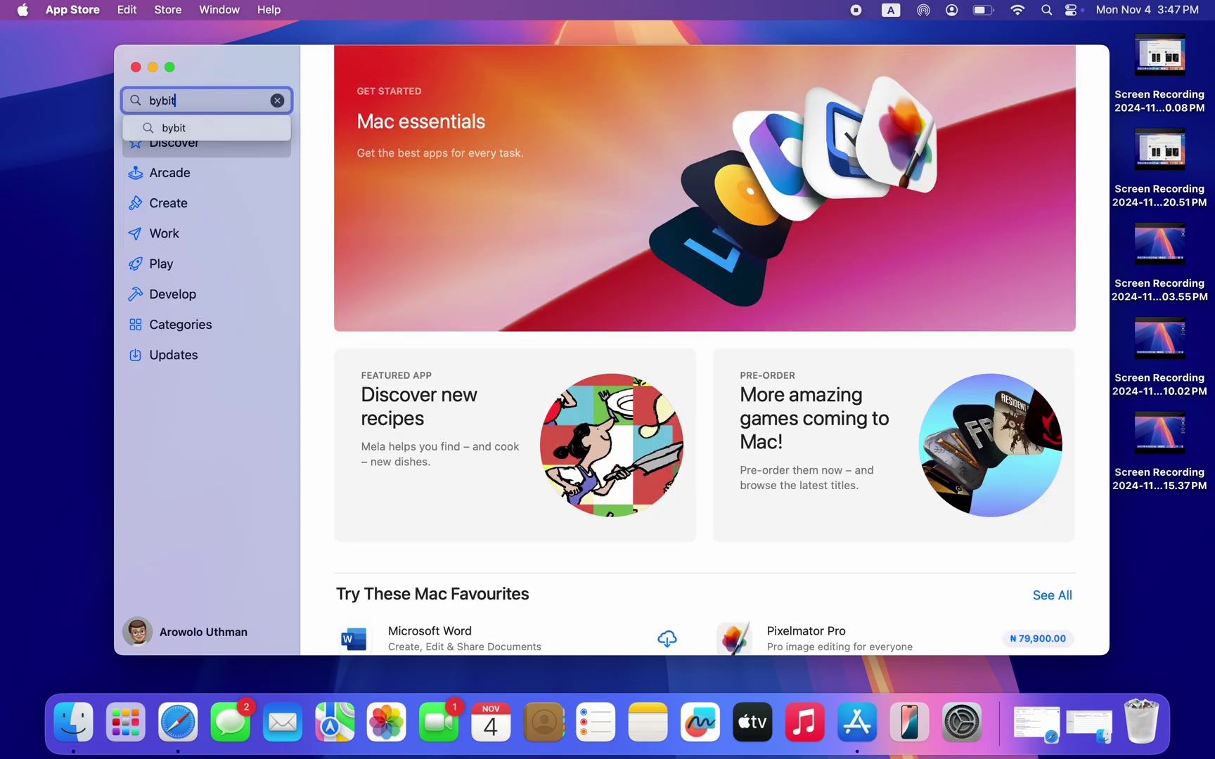
# Run the 'bybit' search and show the iPhone & iPad Apps results
pyautogui.press('Return')
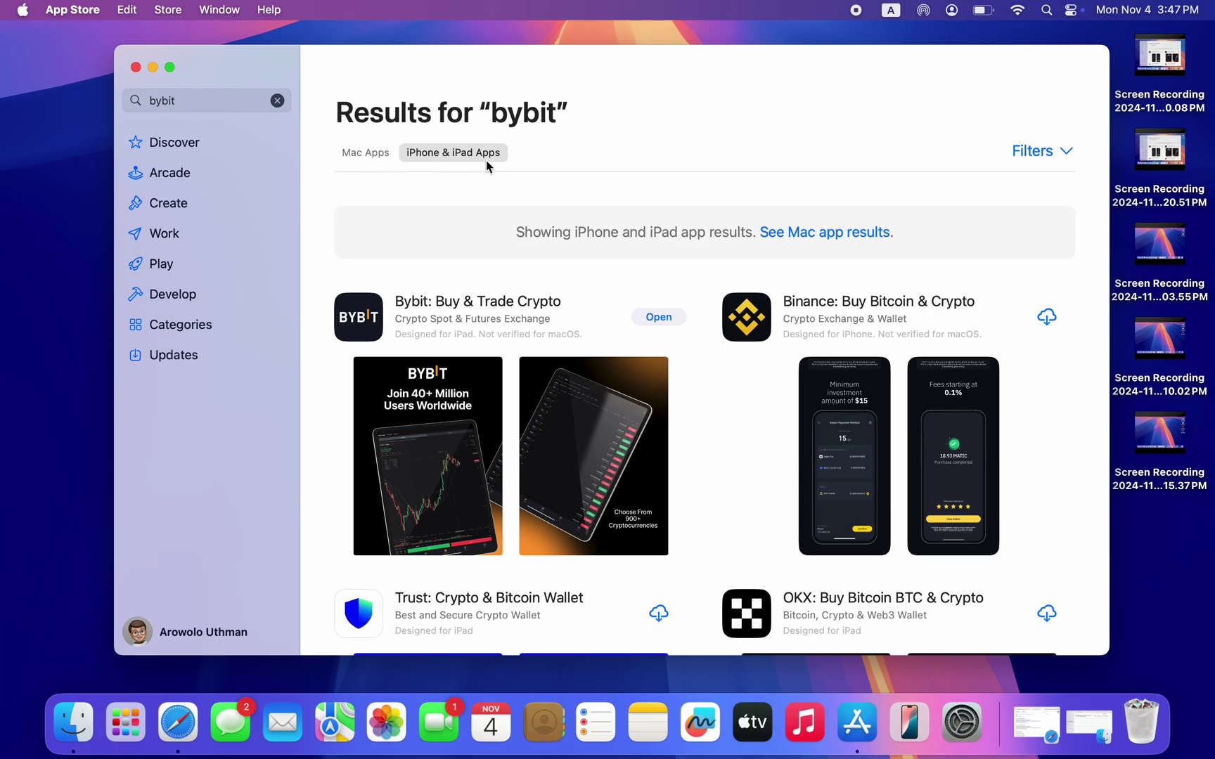
pyautogui.click(441, 151)
# Launch the installed Bybit app and stretch its window across the full screen width
pyautogui.click(658, 319)
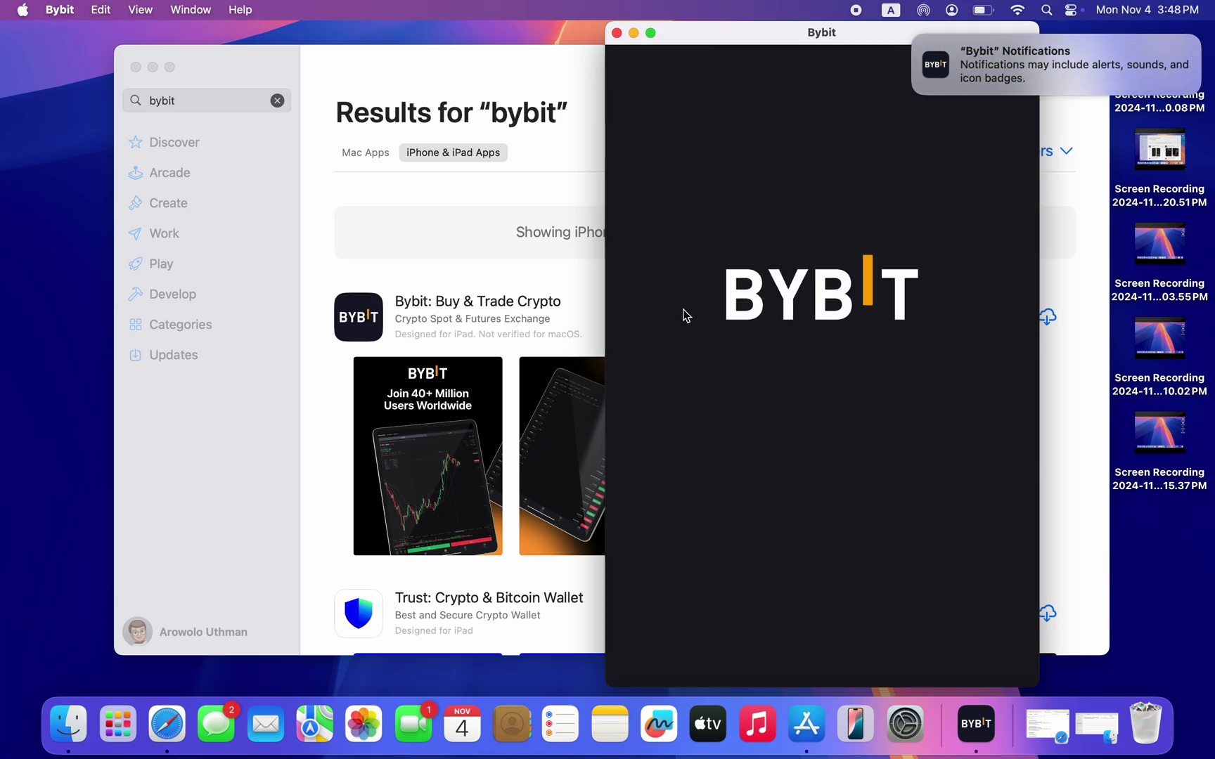
pyautogui.moveTo(605, 170)
pyautogui.mouseDown()
pyautogui.moveTo(271, 200)
pyautogui.moveTo(3, 188)
pyautogui.mouseUp()
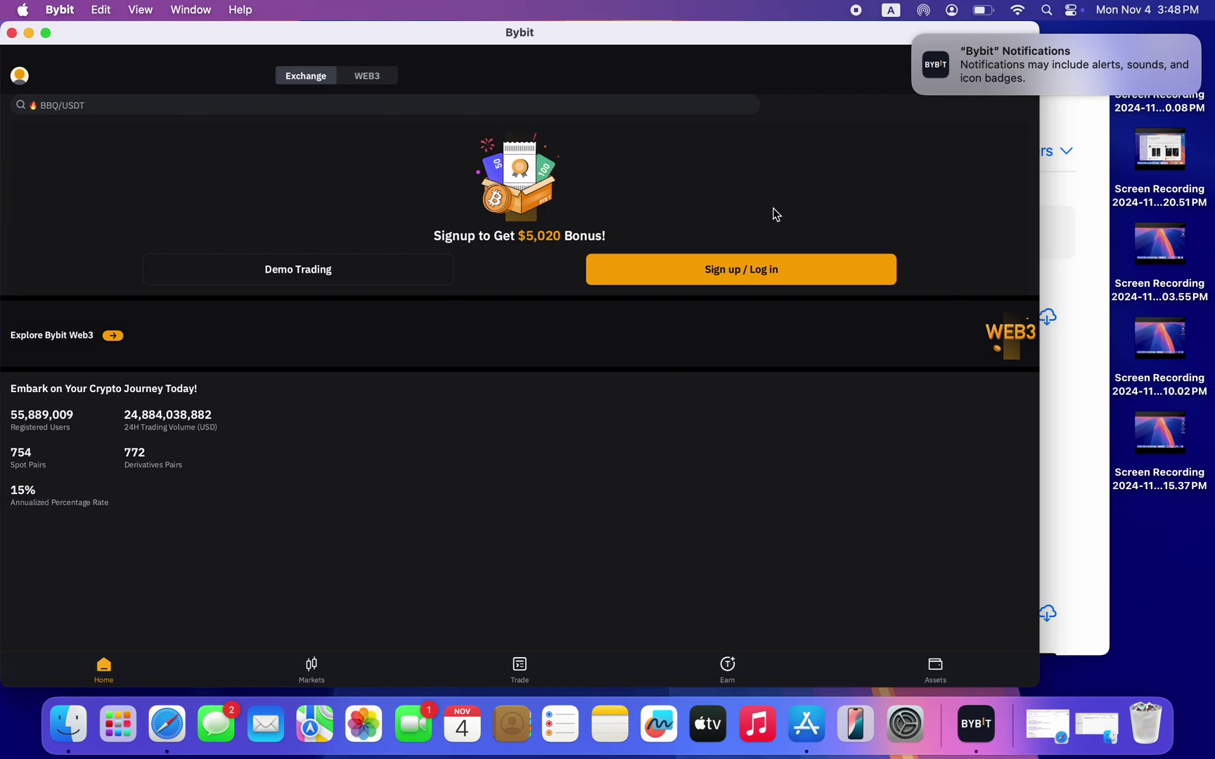
pyautogui.moveTo(1038, 235); pyautogui.dragTo(1213, 249)
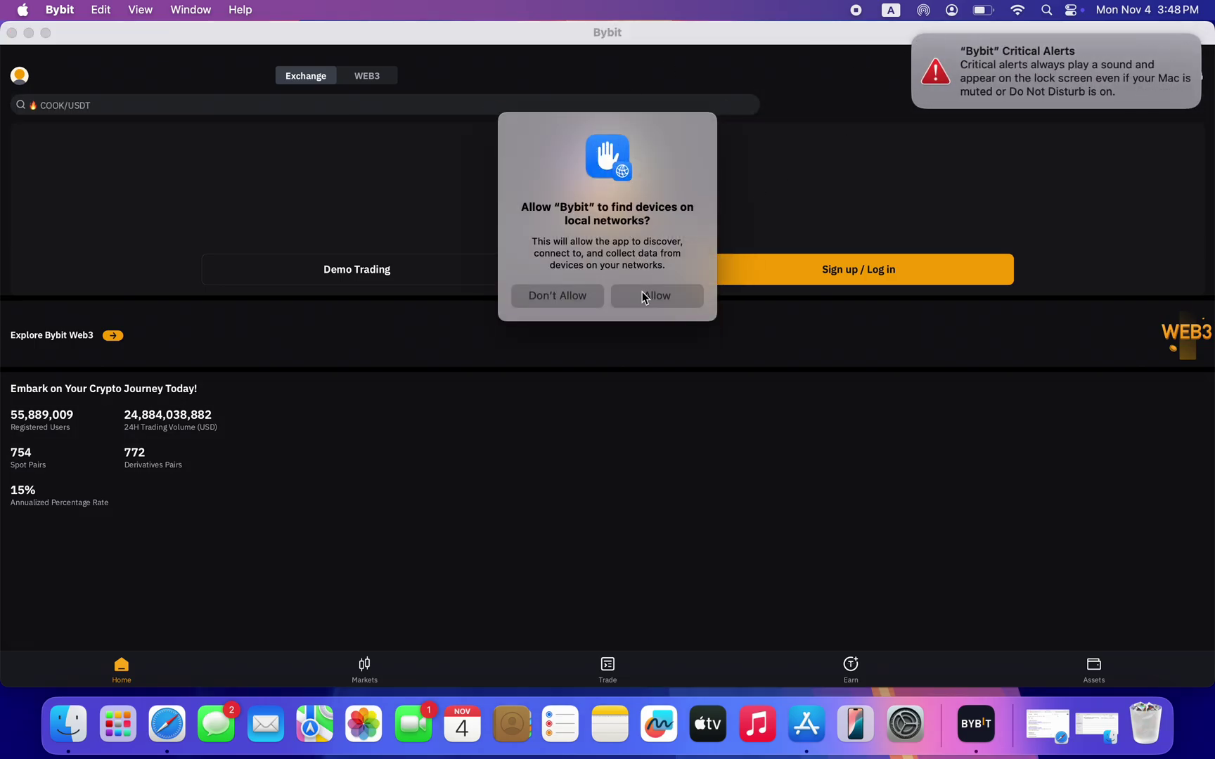
# Allow Bybit local-network access, then close the Bybit window
pyautogui.click(643, 297)
pyautogui.click(913, 40)
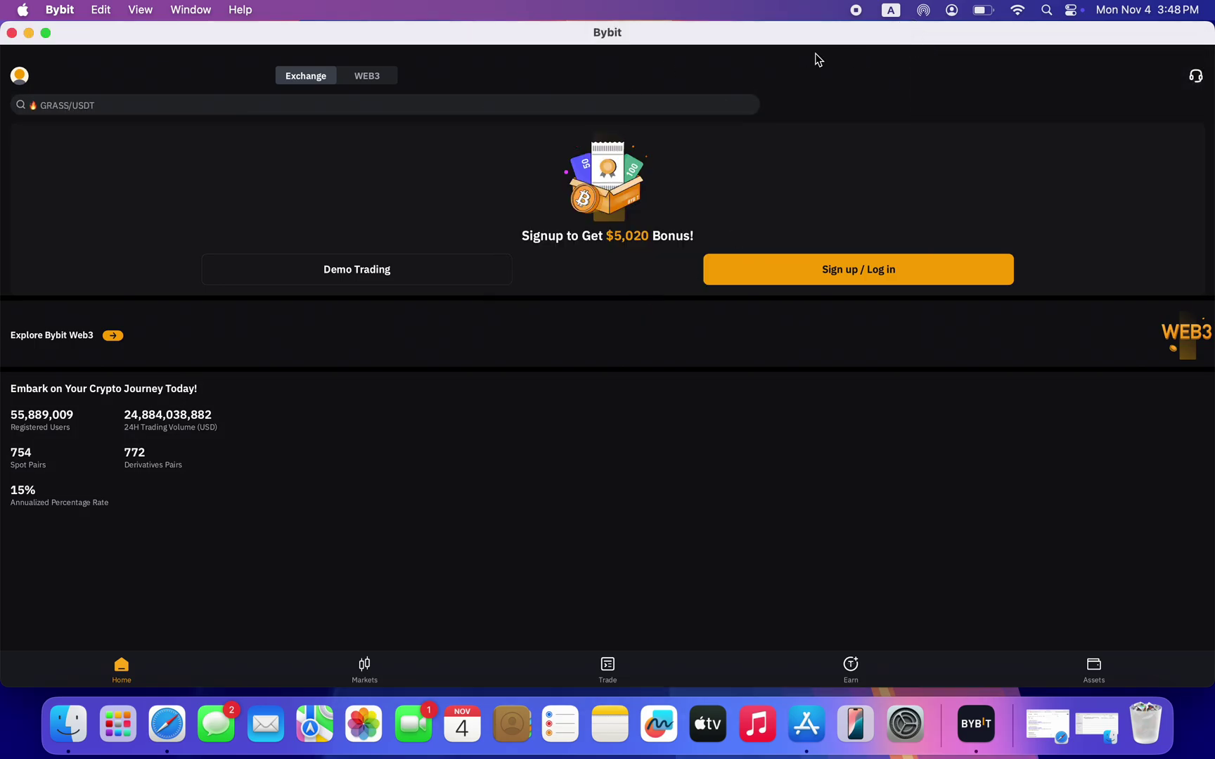
pyautogui.click(12, 32)
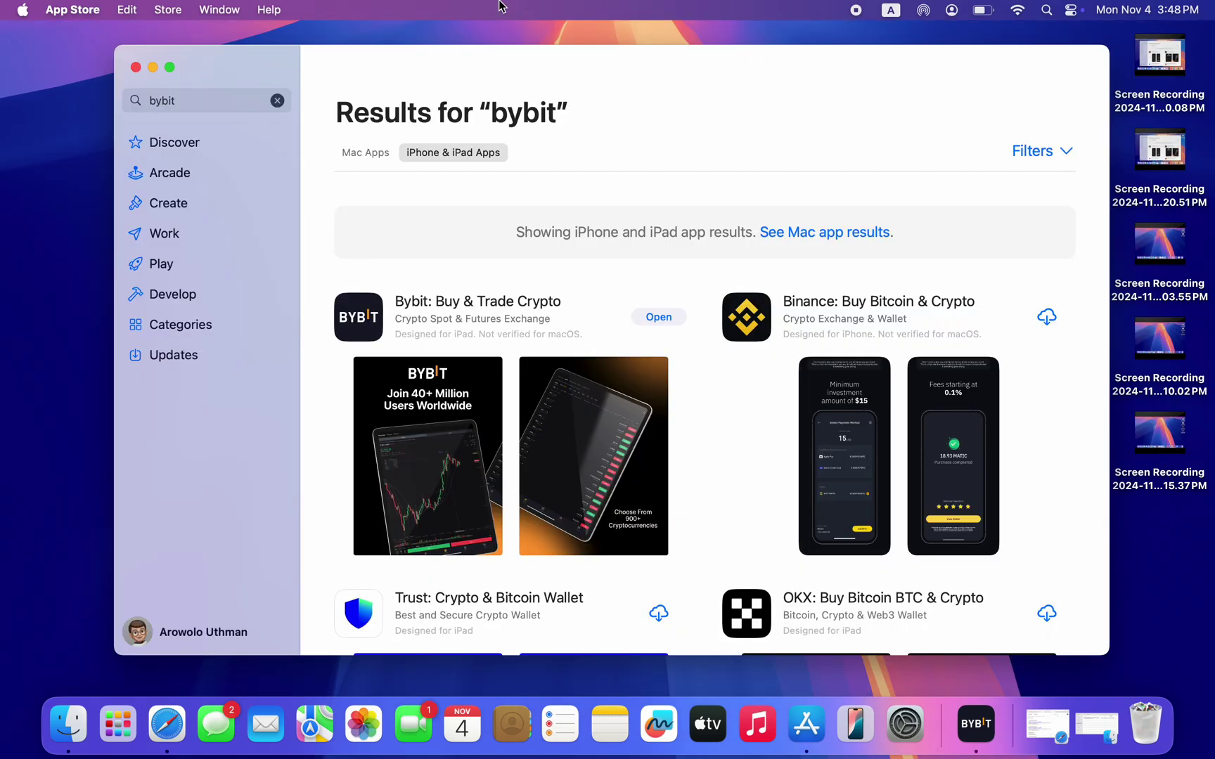